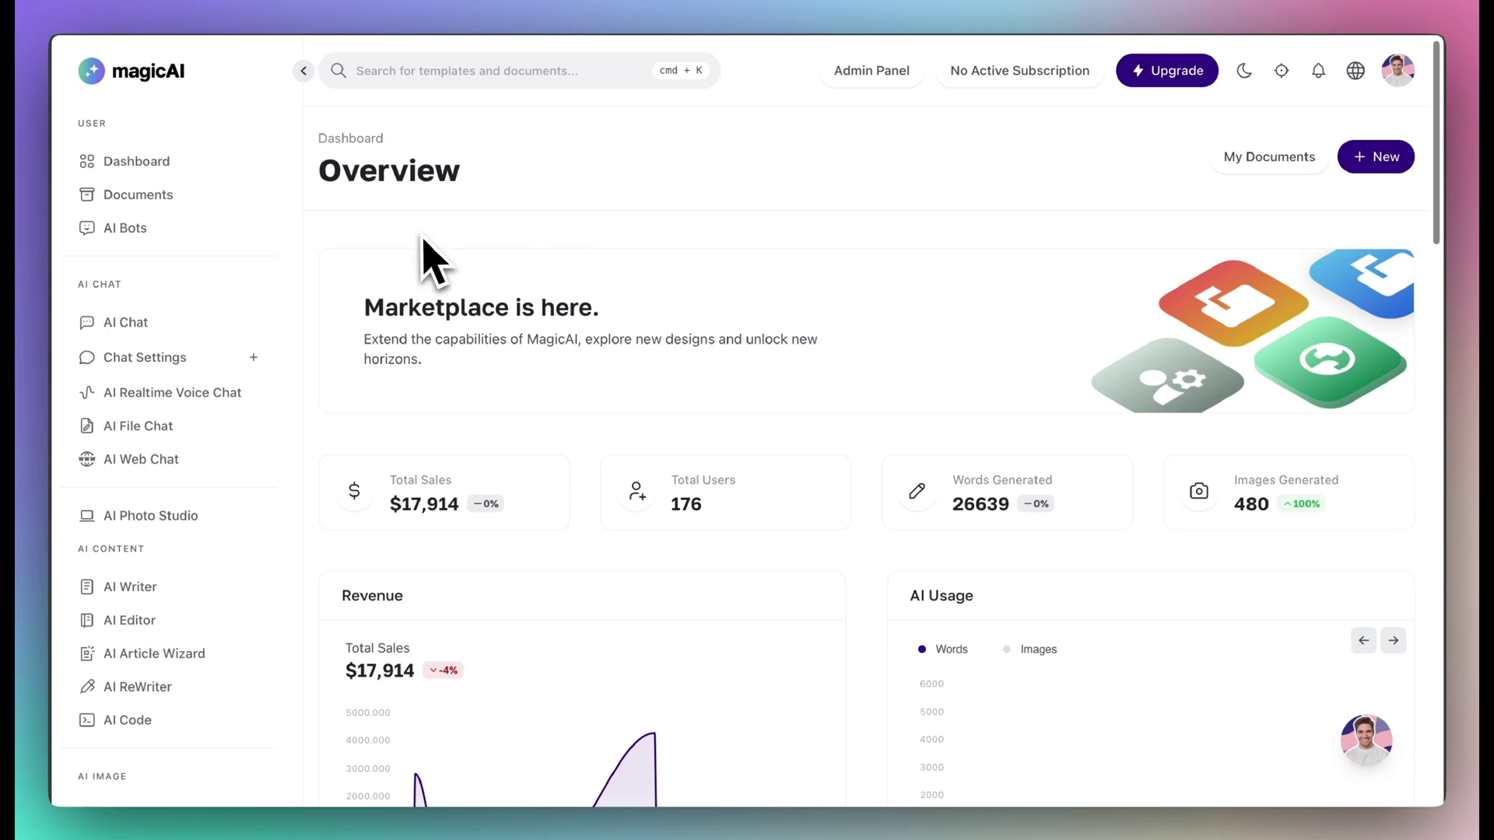
pyautogui.scroll(-5, 89, 206)
pyautogui.scroll(-5, 175, 560)
pyautogui.scroll(-5, 259, 596)
pyautogui.scroll(-3, 251, 595)
pyautogui.scroll(-3, 251, 595)
pyautogui.scroll(-2, 247, 596)
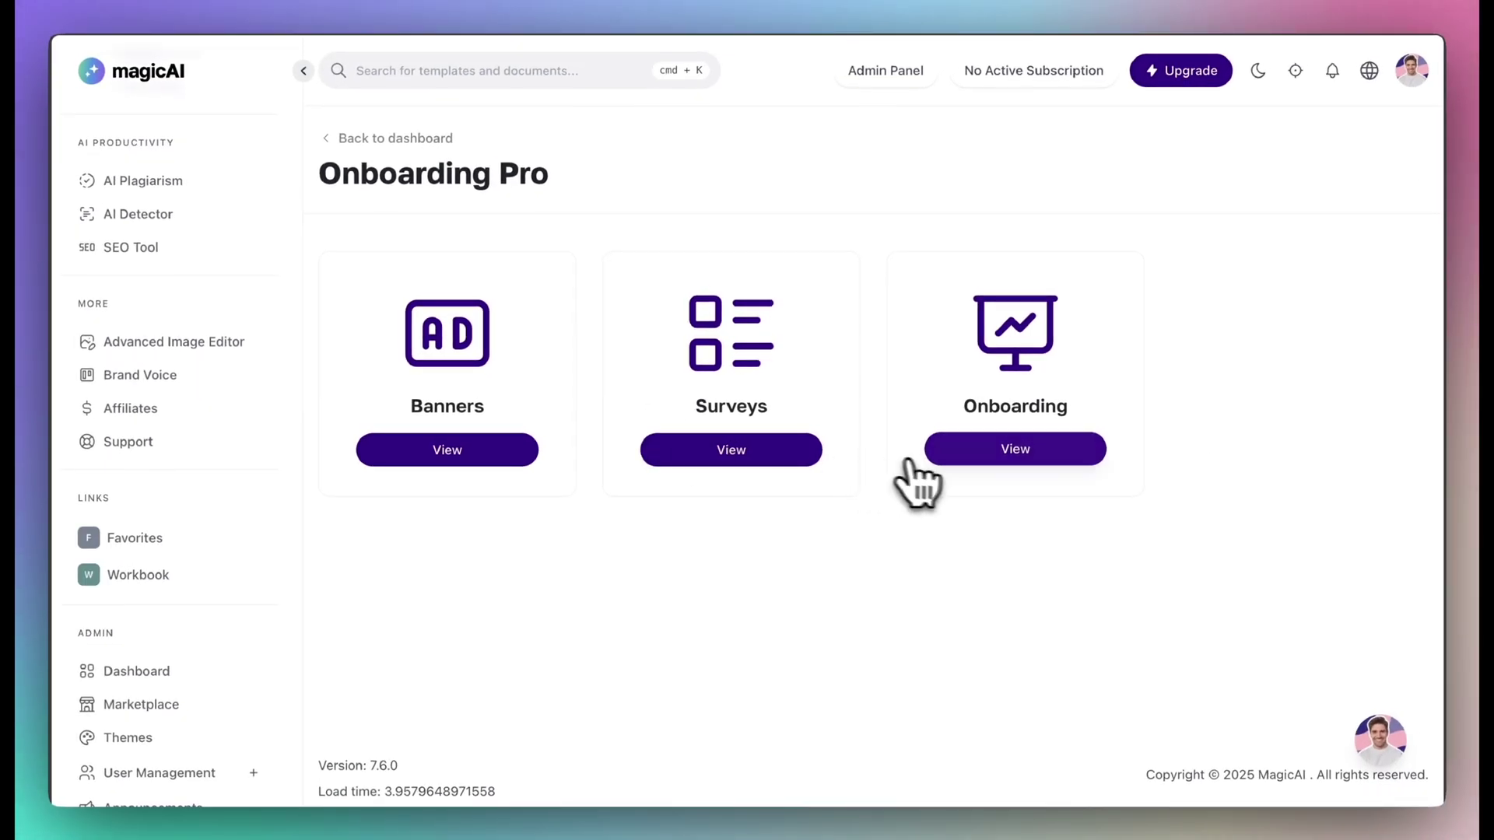
# - Open the Onboarding manager listing introduction steps such as the 'Welcome to MagicAI' screen
pyautogui.click(1016, 449)
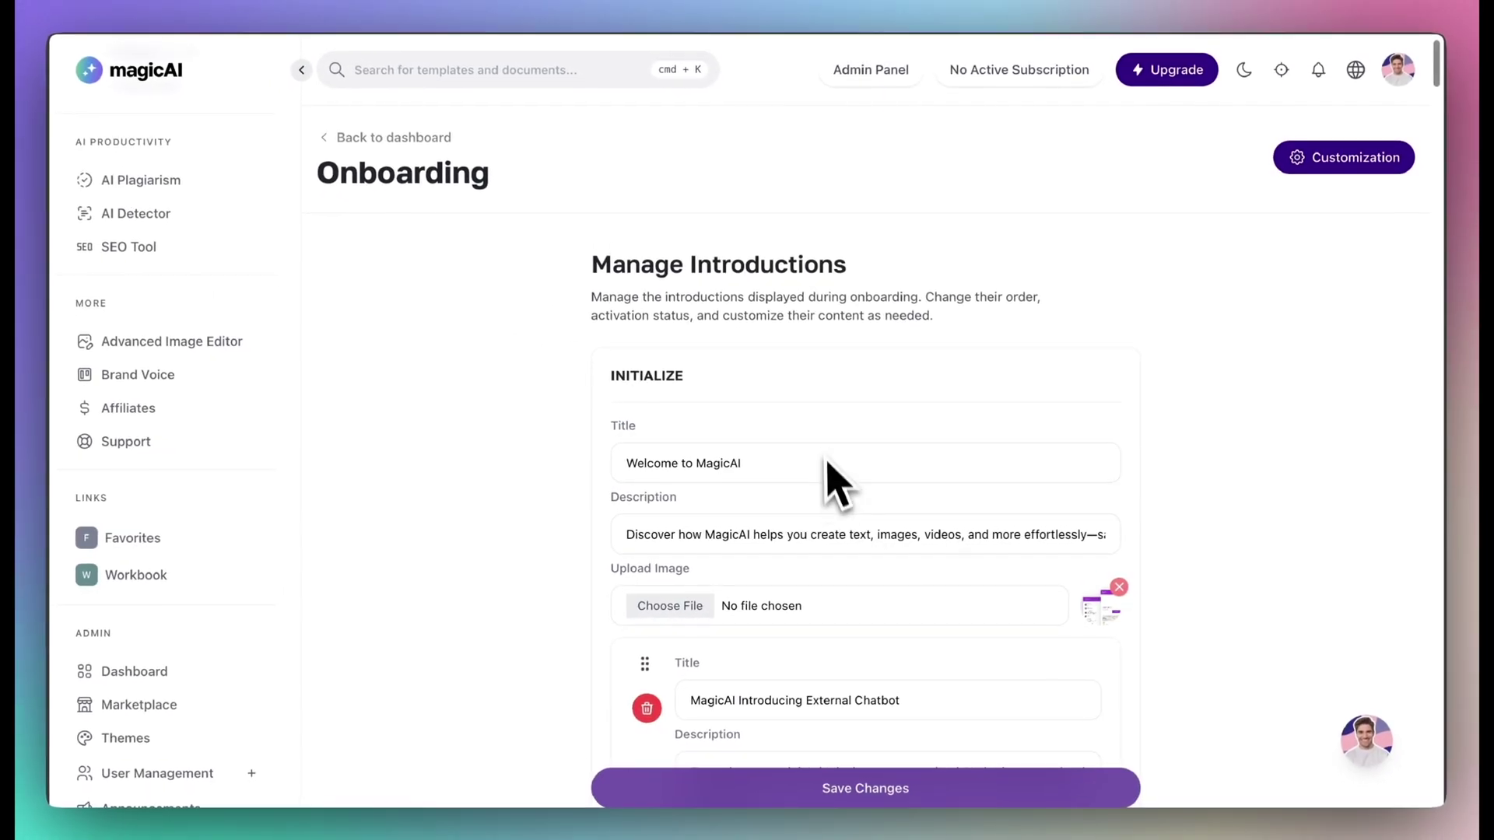
pyautogui.scroll(-3, 875, 548)
pyautogui.scroll(-1, 839, 469)
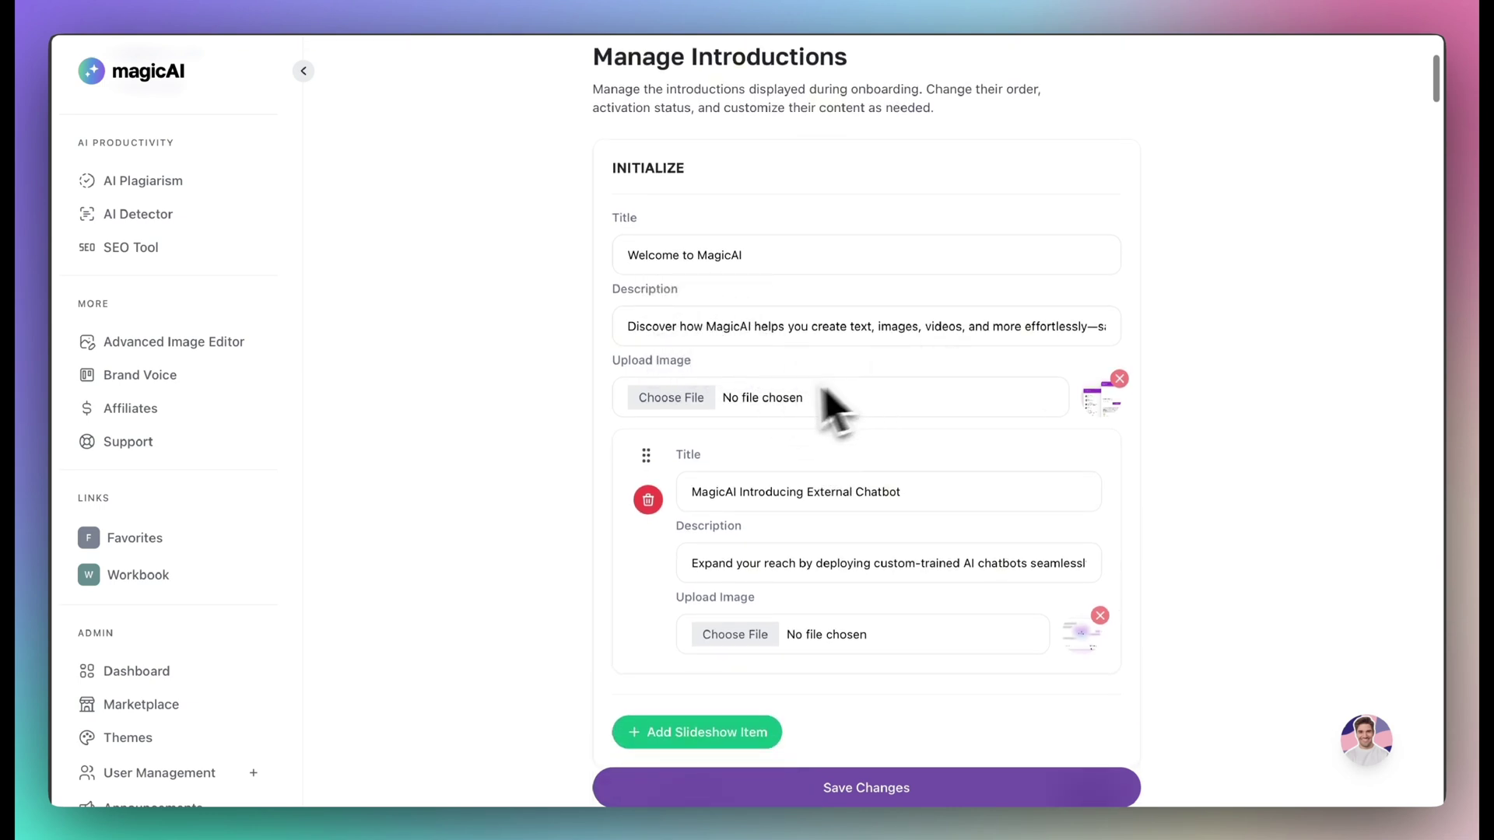
pyautogui.scroll(-4, 1071, 445)
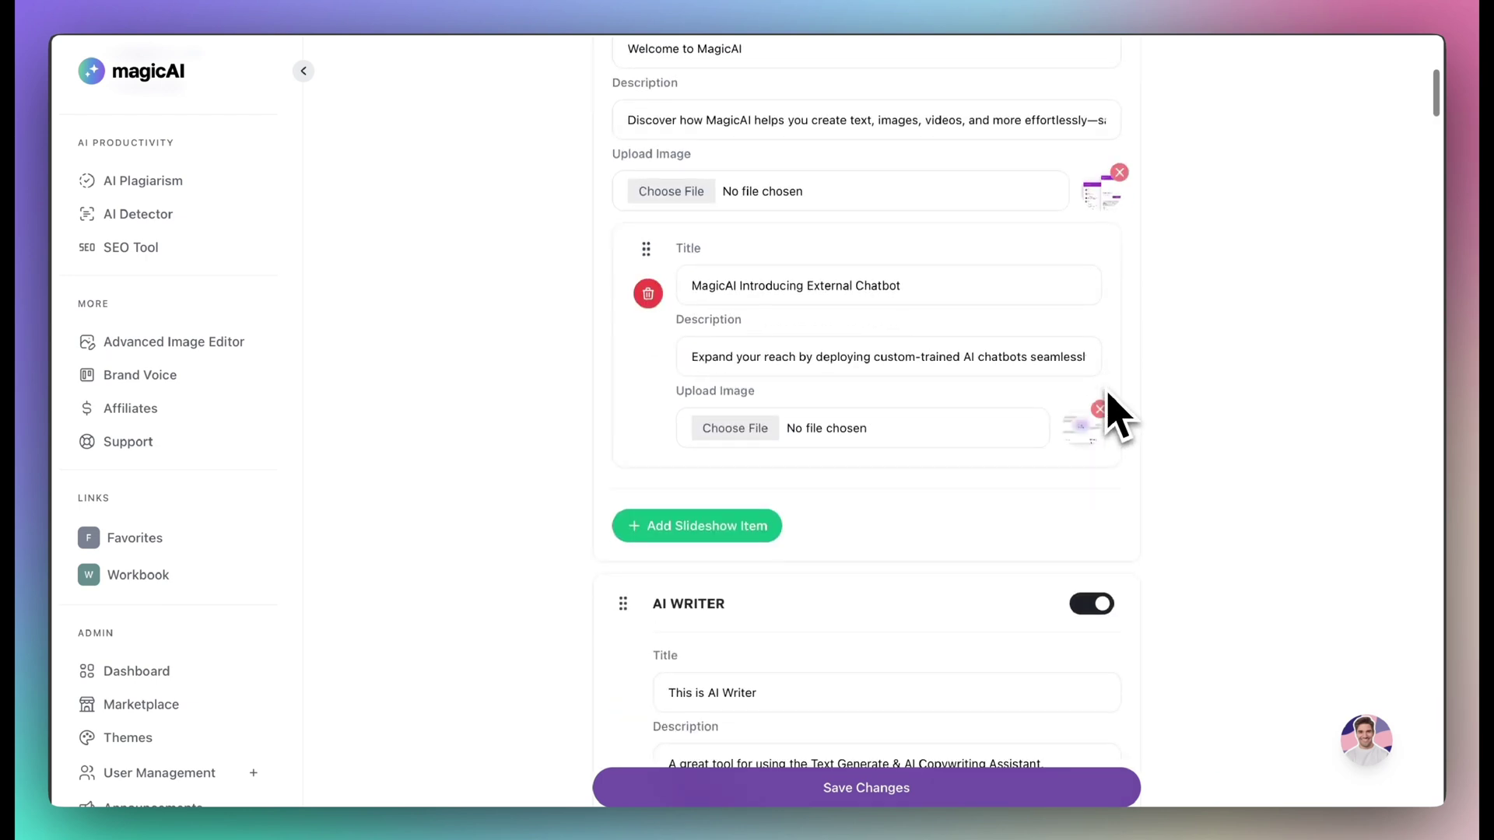
# - Add a blank slideshow item after the External Chatbot item in the Initialize slideshow
pyautogui.click(697, 526)
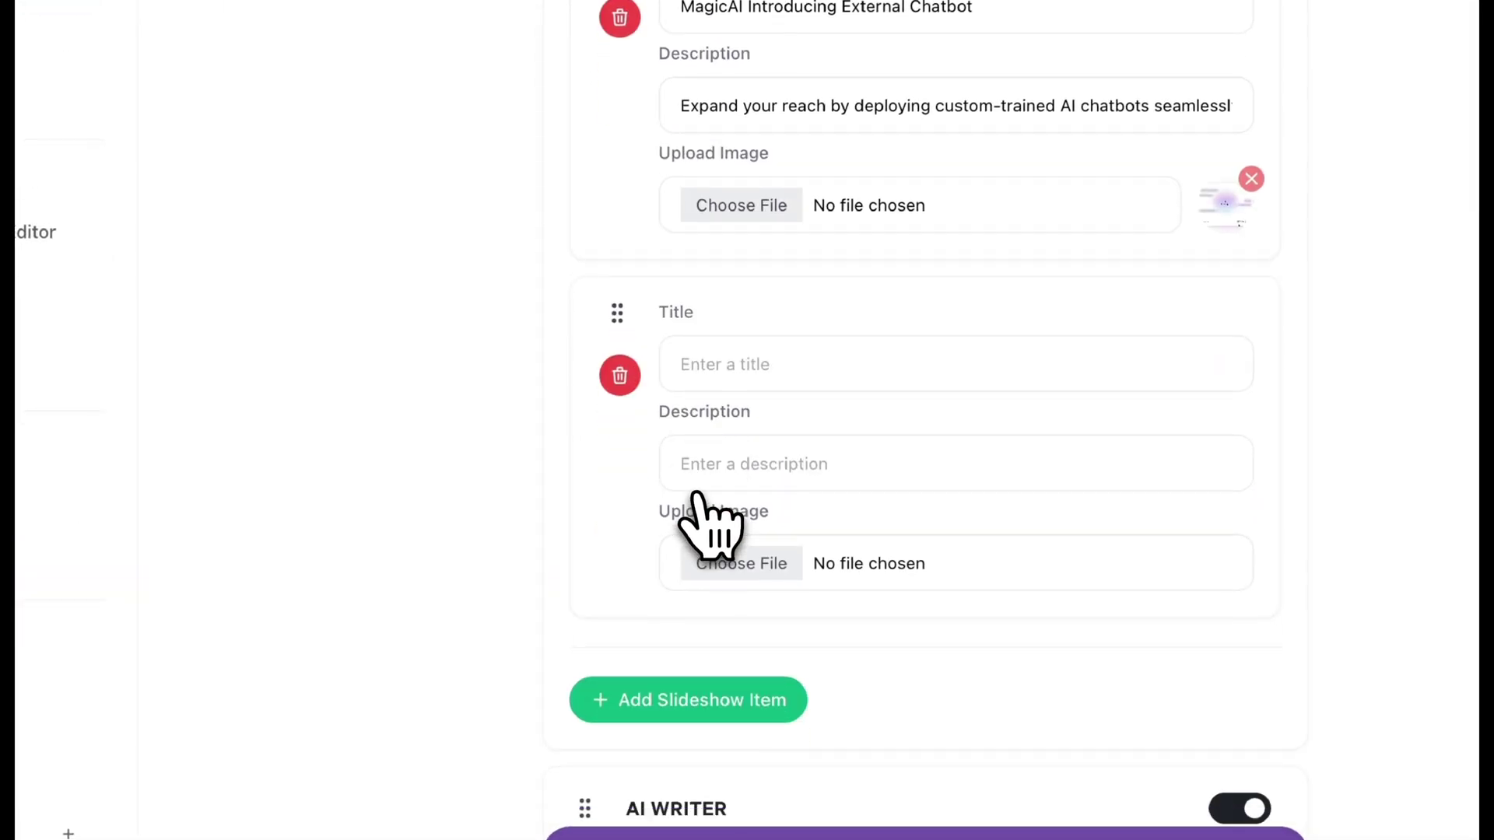
pyautogui.click(759, 351)
pyautogui.click(755, 452)
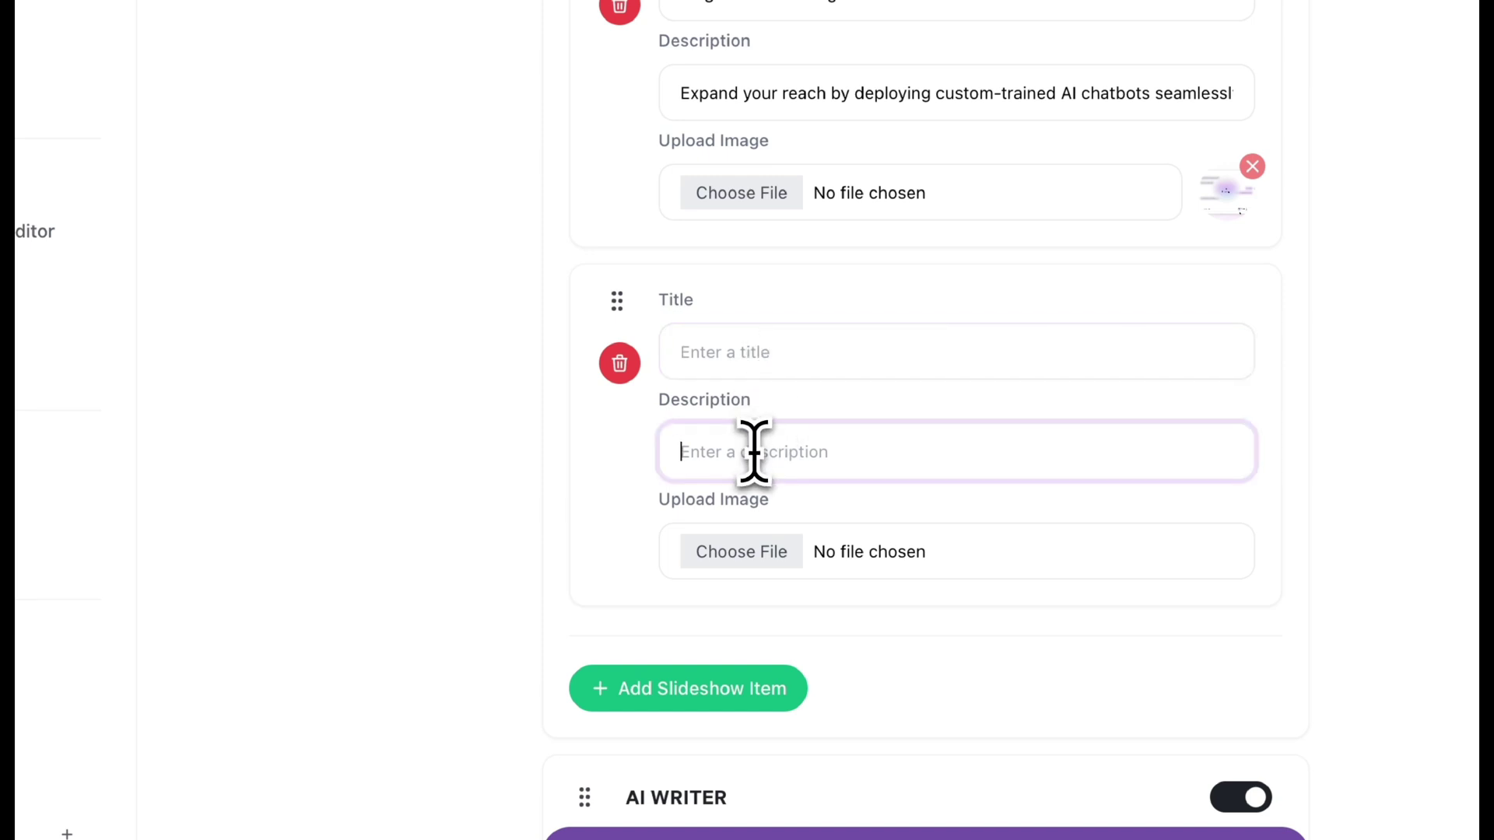
pyautogui.scroll(-5, 773, 631)
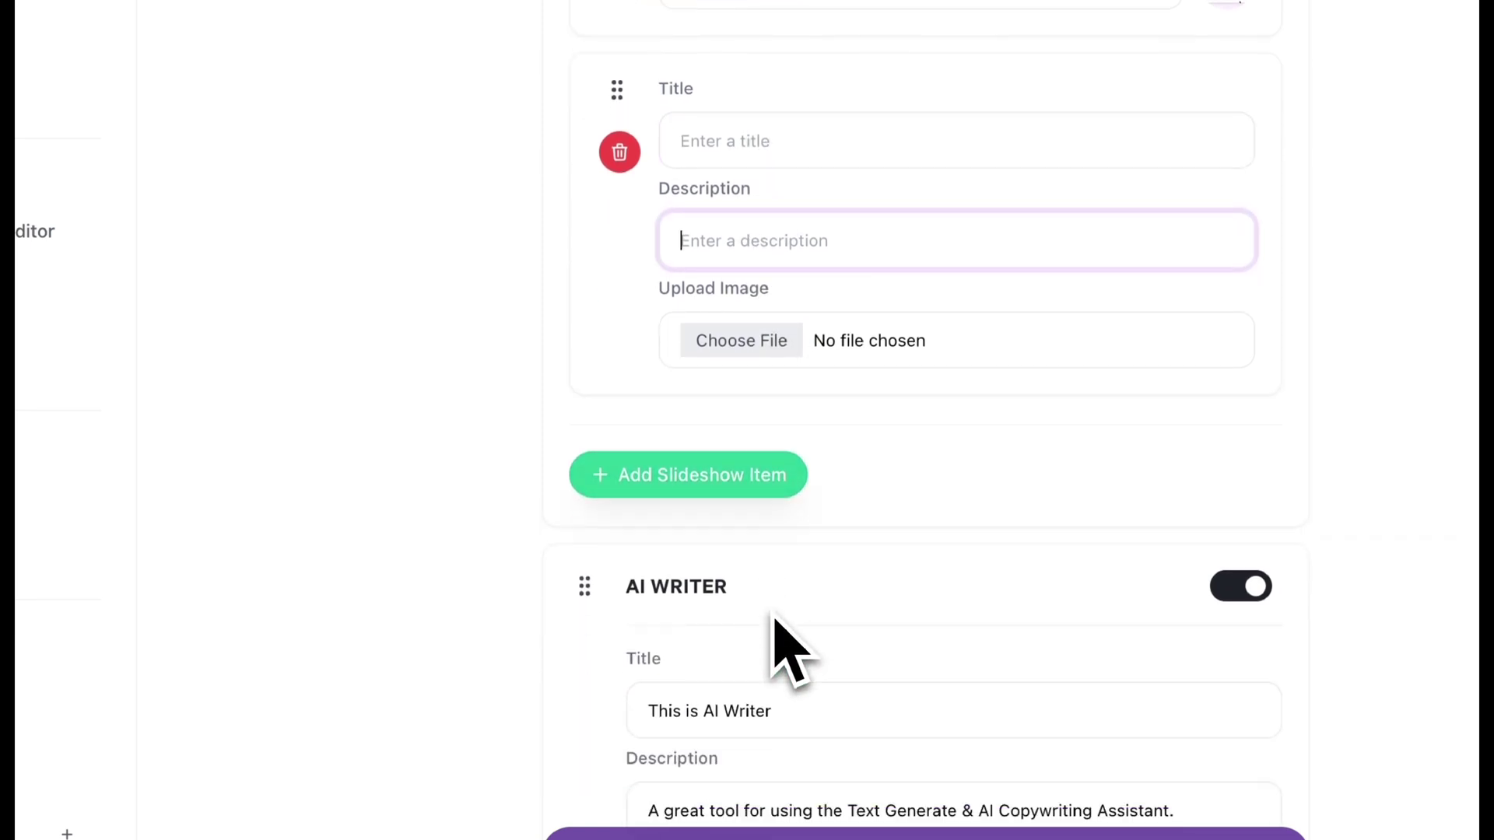
pyautogui.scroll(-3, 748, 456)
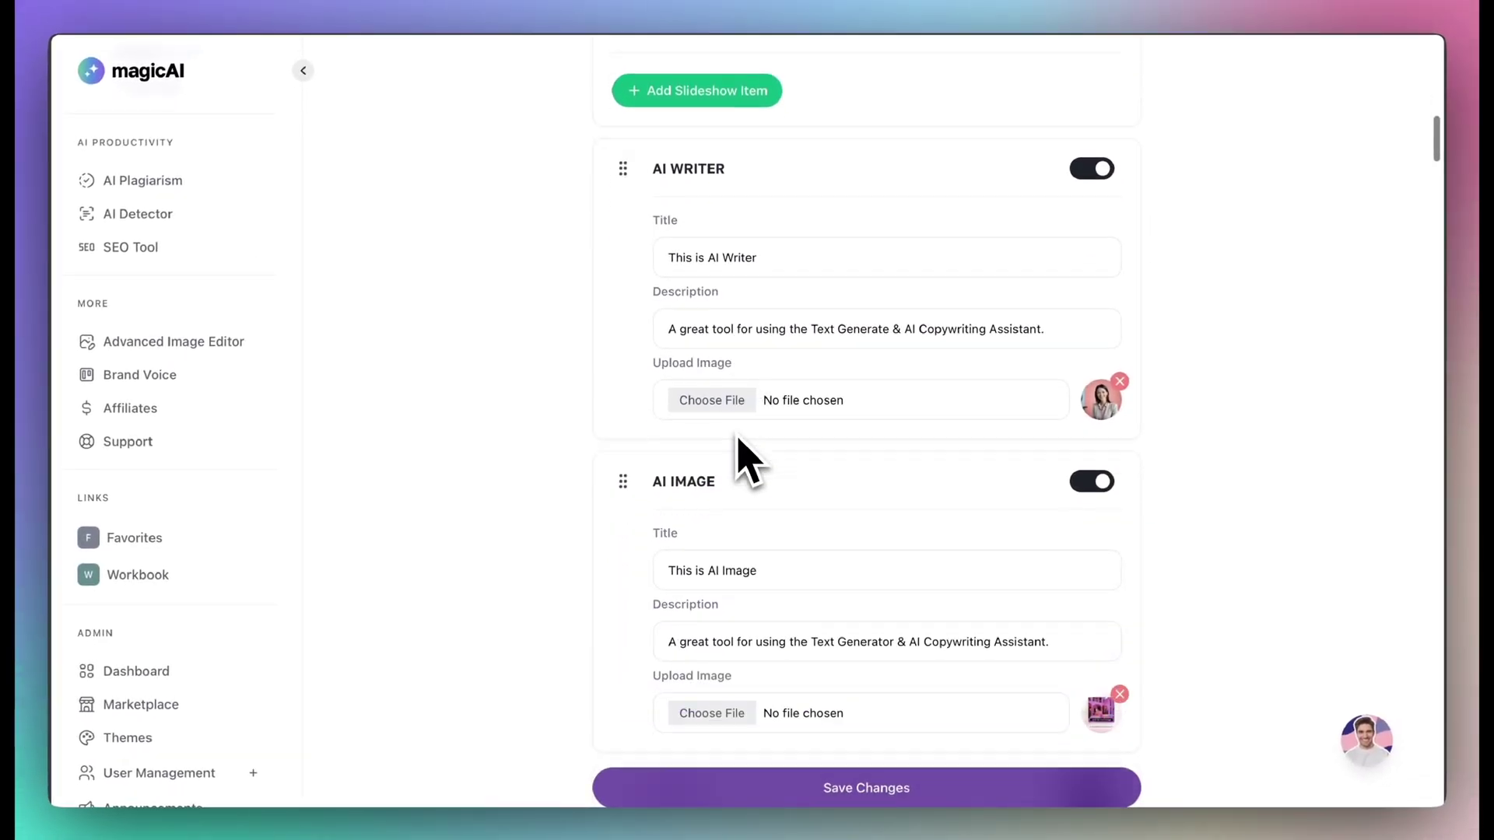
pyautogui.scroll(-1, 639, 201)
pyautogui.moveTo(621, 95); pyautogui.dragTo(640, 427)
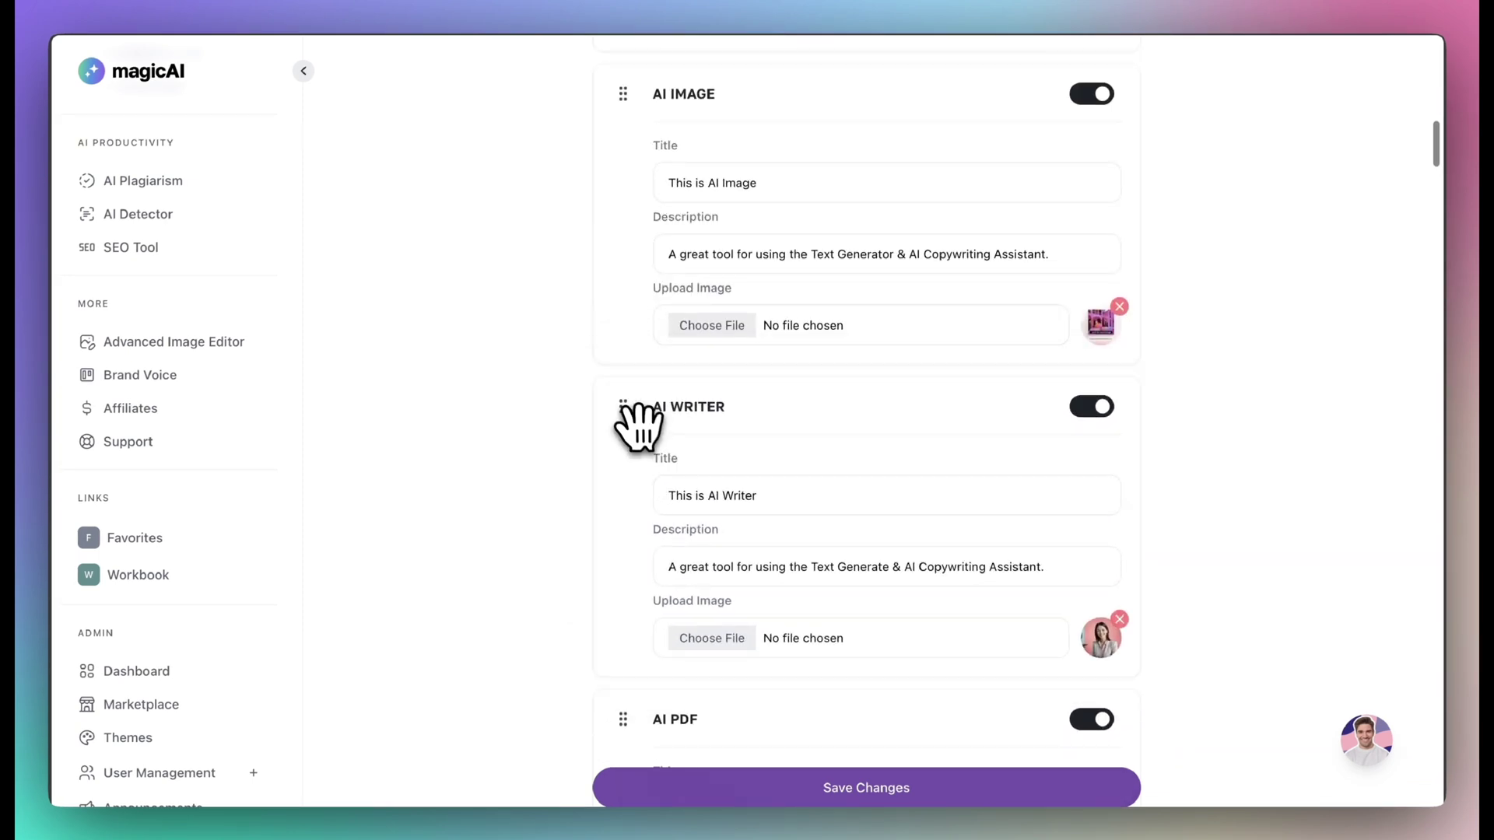
pyautogui.moveTo(622, 406); pyautogui.dragTo(695, 228)
pyautogui.scroll(-2, 701, 227)
pyautogui.scroll(-3, 700, 227)
pyautogui.scroll(-3, 701, 228)
pyautogui.scroll(-3, 701, 228)
pyautogui.scroll(-3, 700, 228)
pyautogui.scroll(-4, 701, 228)
pyautogui.scroll(-4, 701, 228)
pyautogui.scroll(-4, 701, 228)
pyautogui.scroll(-4, 700, 228)
pyautogui.scroll(-4, 701, 228)
pyautogui.scroll(-4, 700, 227)
pyautogui.scroll(-4, 701, 227)
pyautogui.scroll(-4, 700, 228)
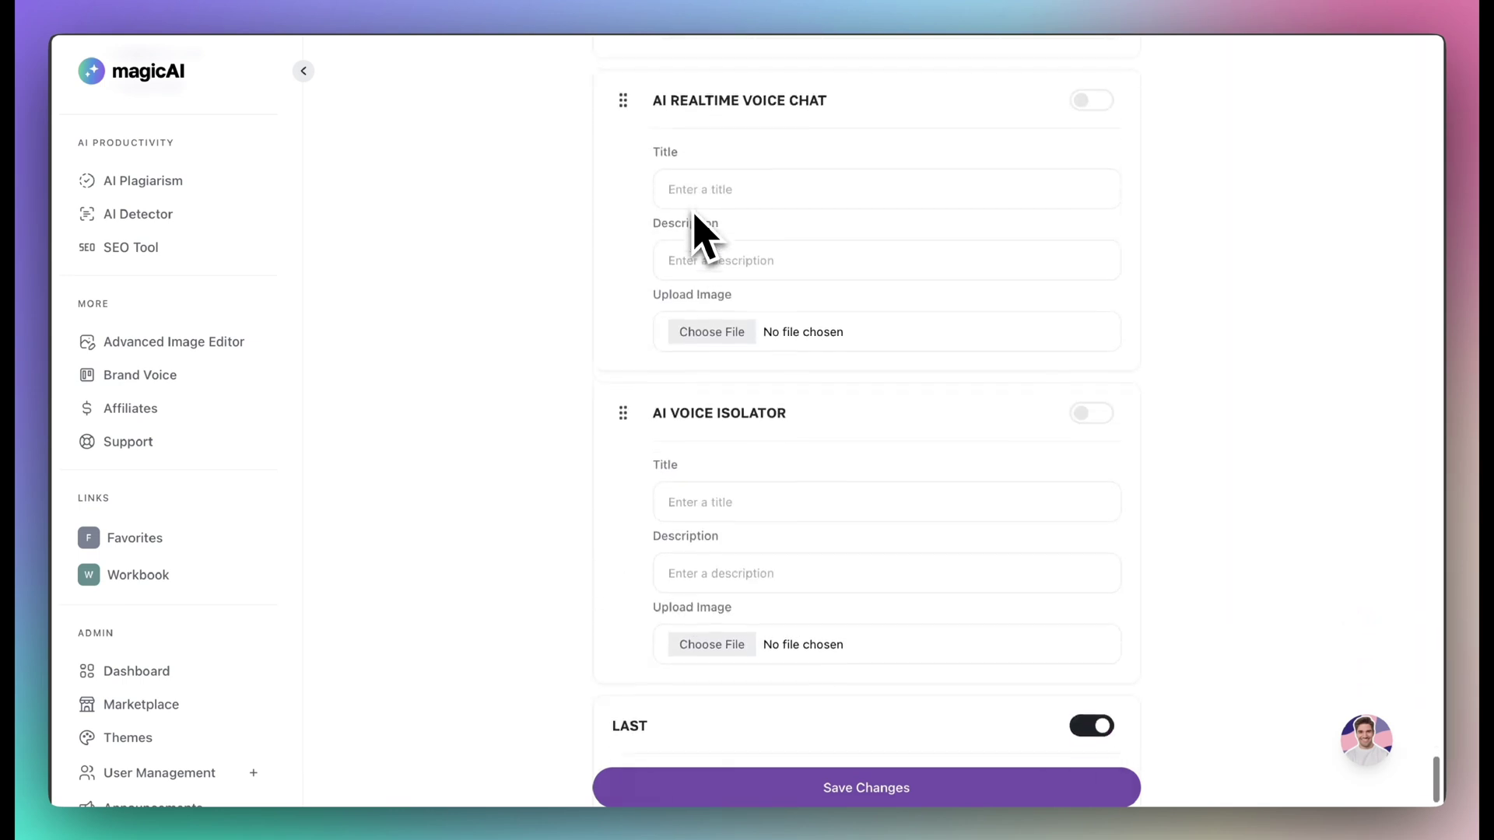
pyautogui.scroll(-4, 701, 234)
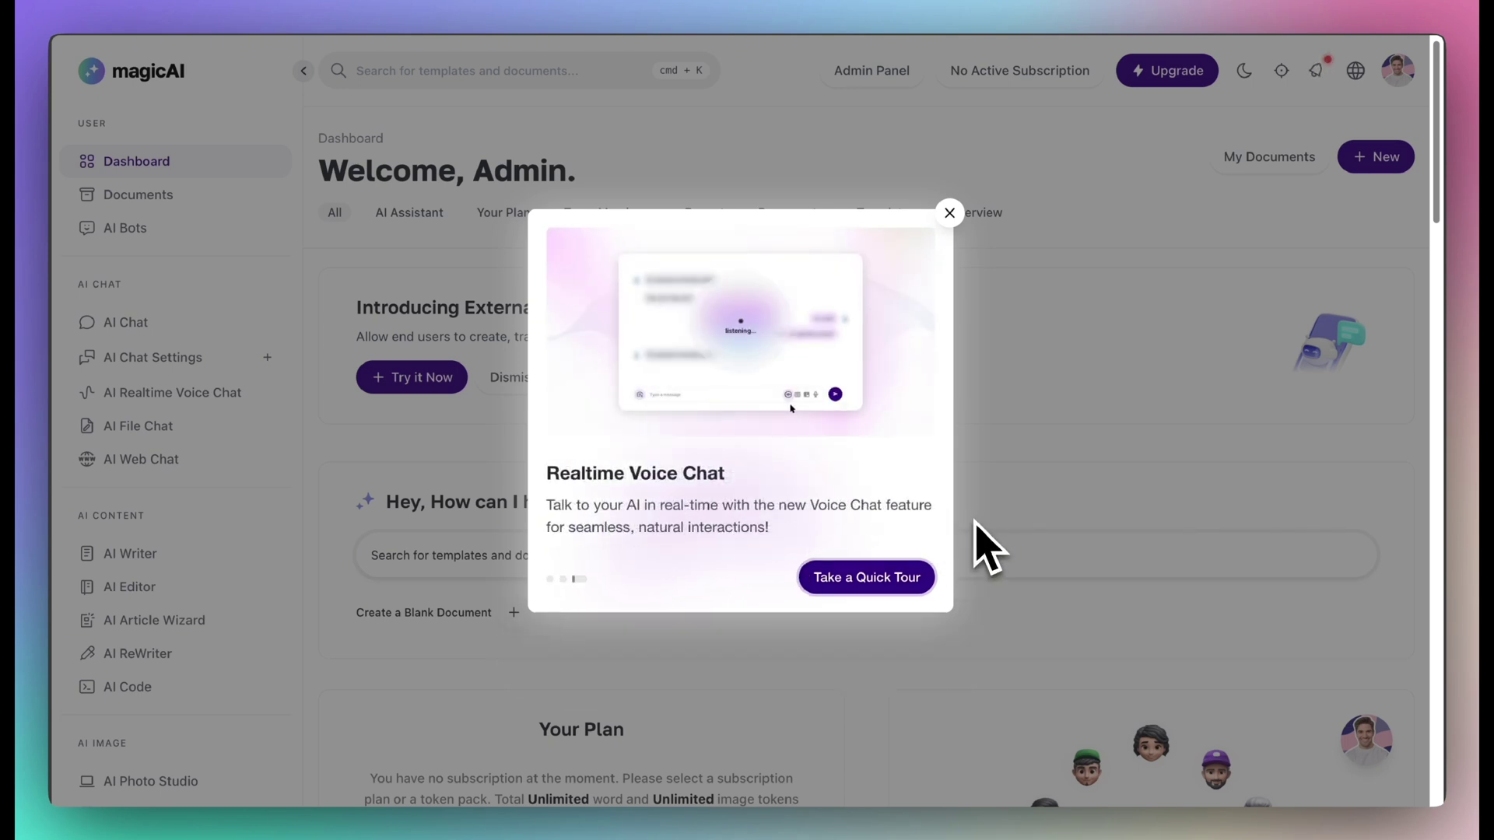
# - Start the dashboard guided tour, beginning with the AI Writer introduction
pyautogui.click(882, 584)
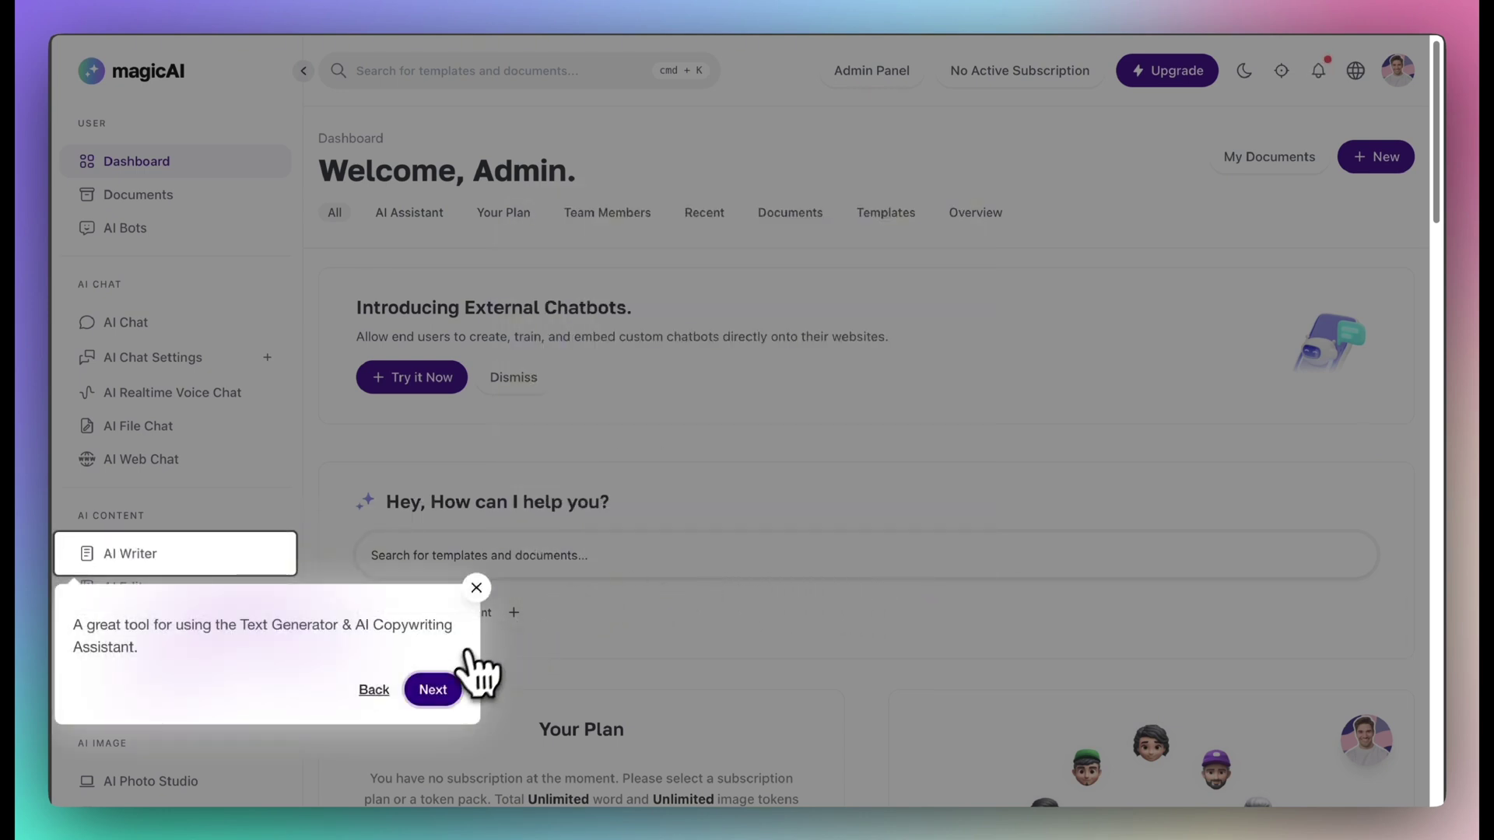
# - Advance the tour through AI Image, File Chat, External Chatbot, AI Code, search, plans and plan usage
pyautogui.click(433, 690)
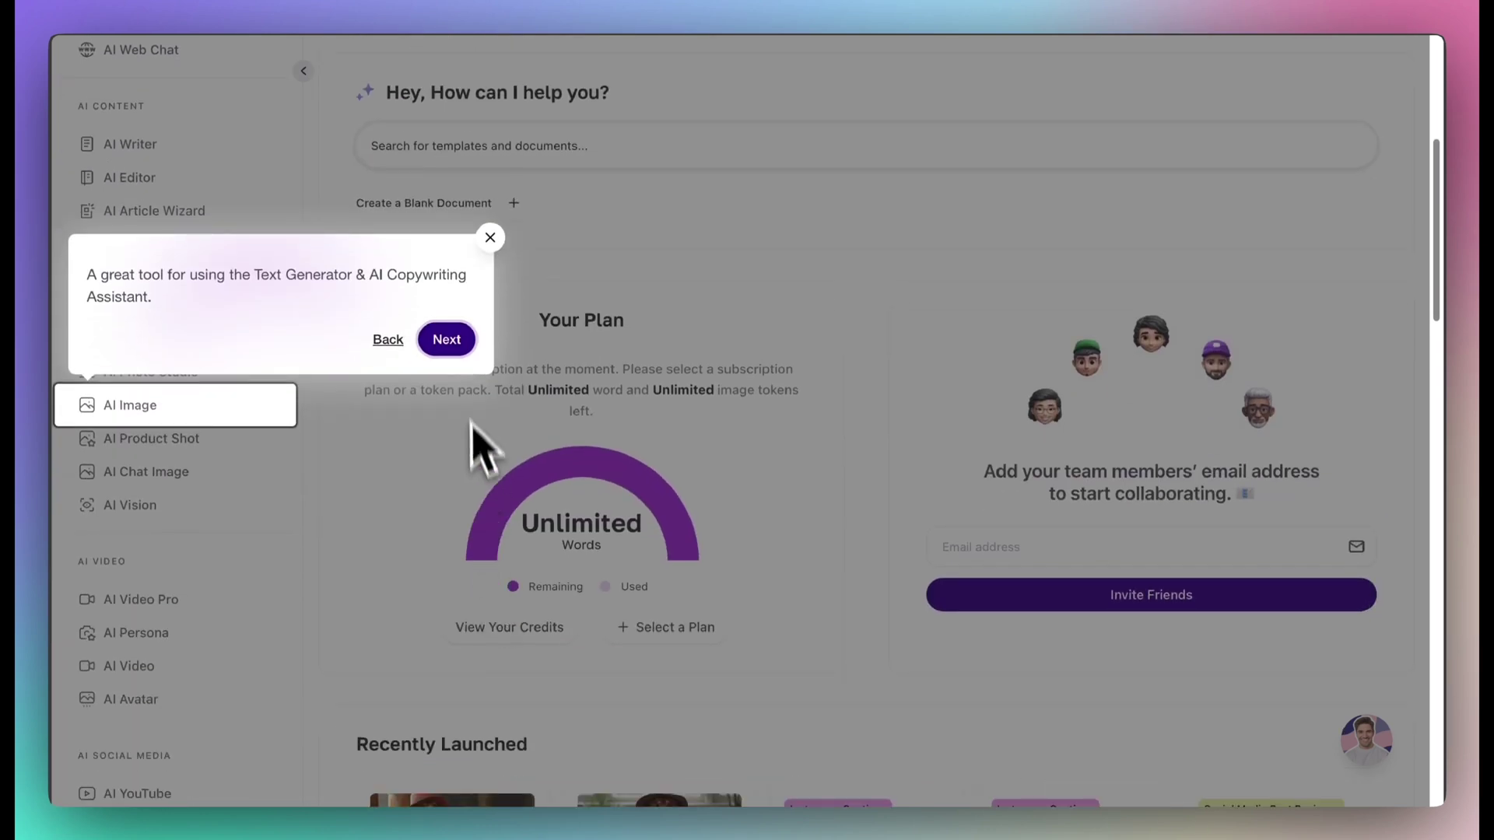
pyautogui.click(447, 340)
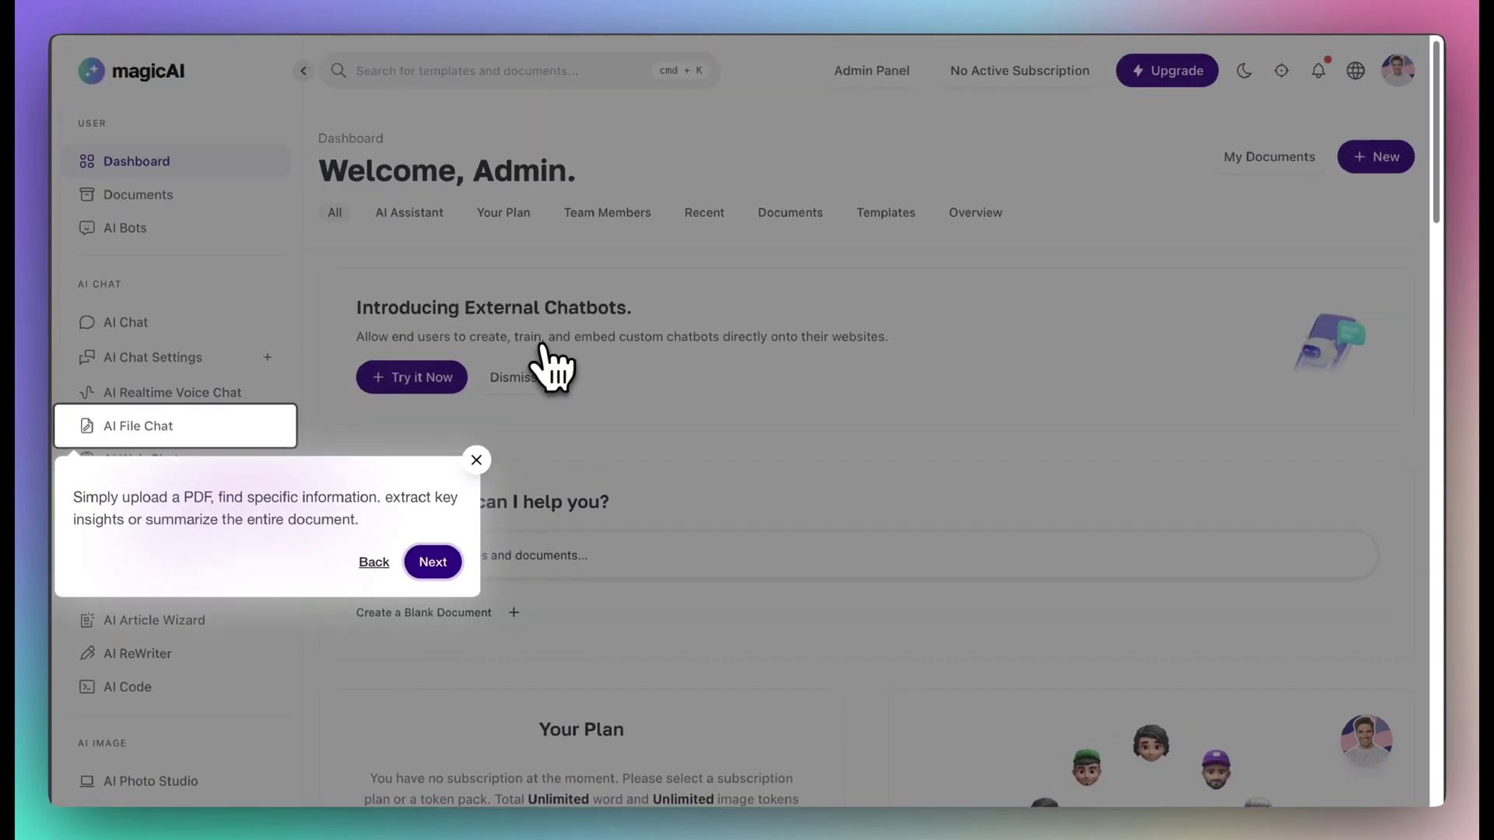
pyautogui.click(434, 561)
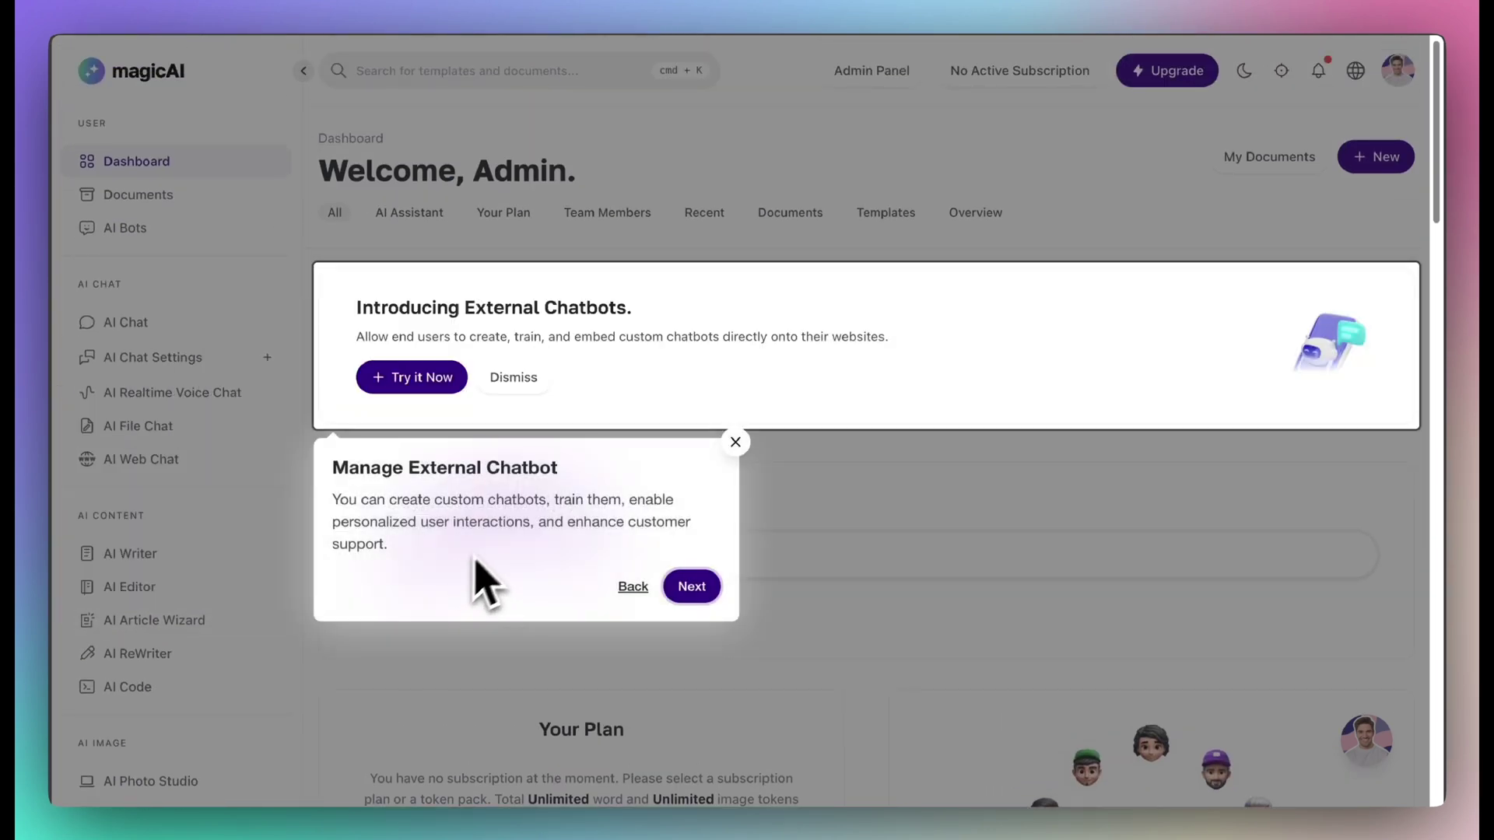
pyautogui.click(694, 585)
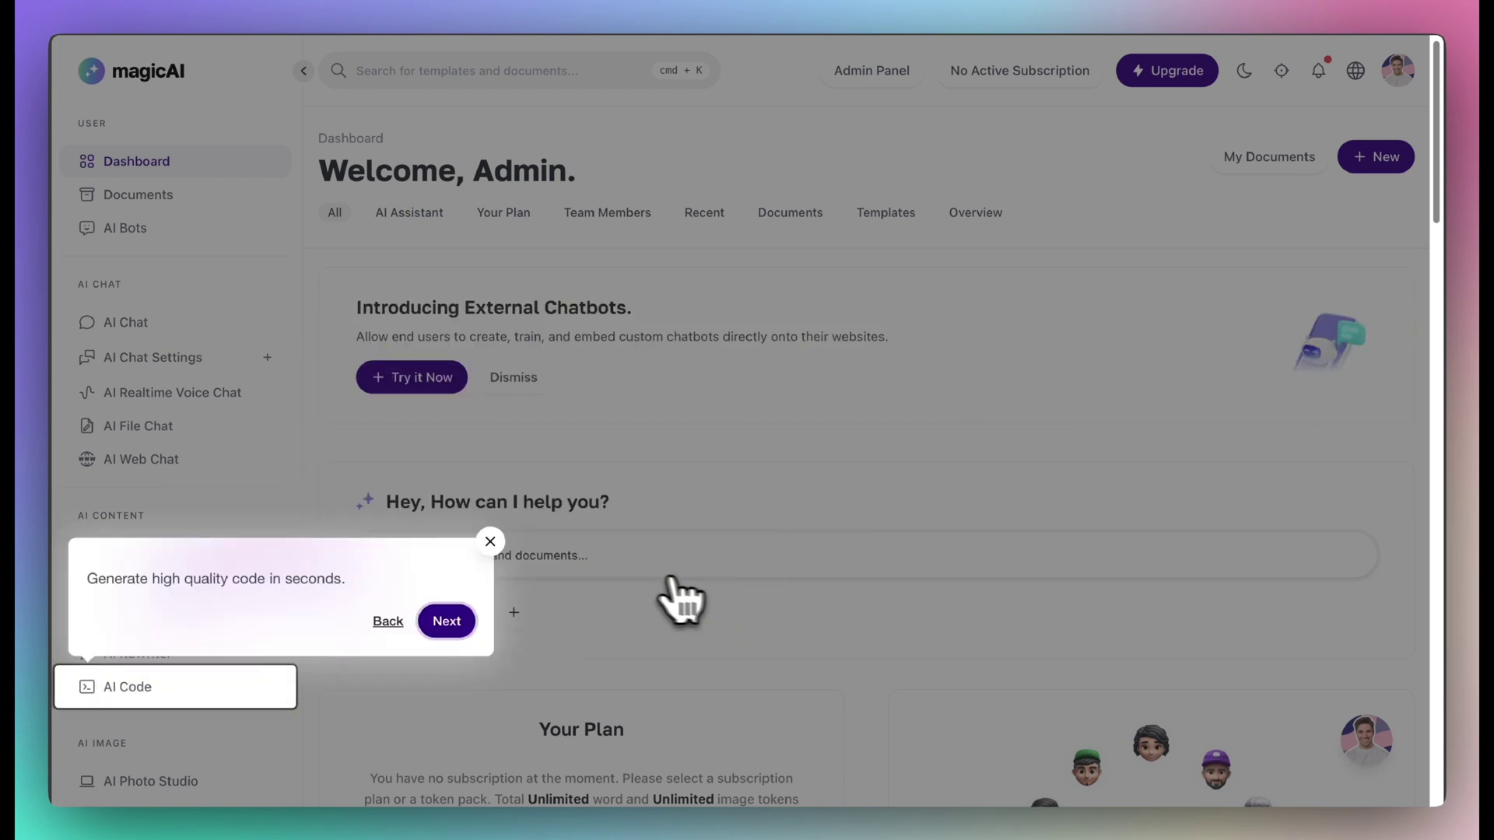
pyautogui.click(446, 621)
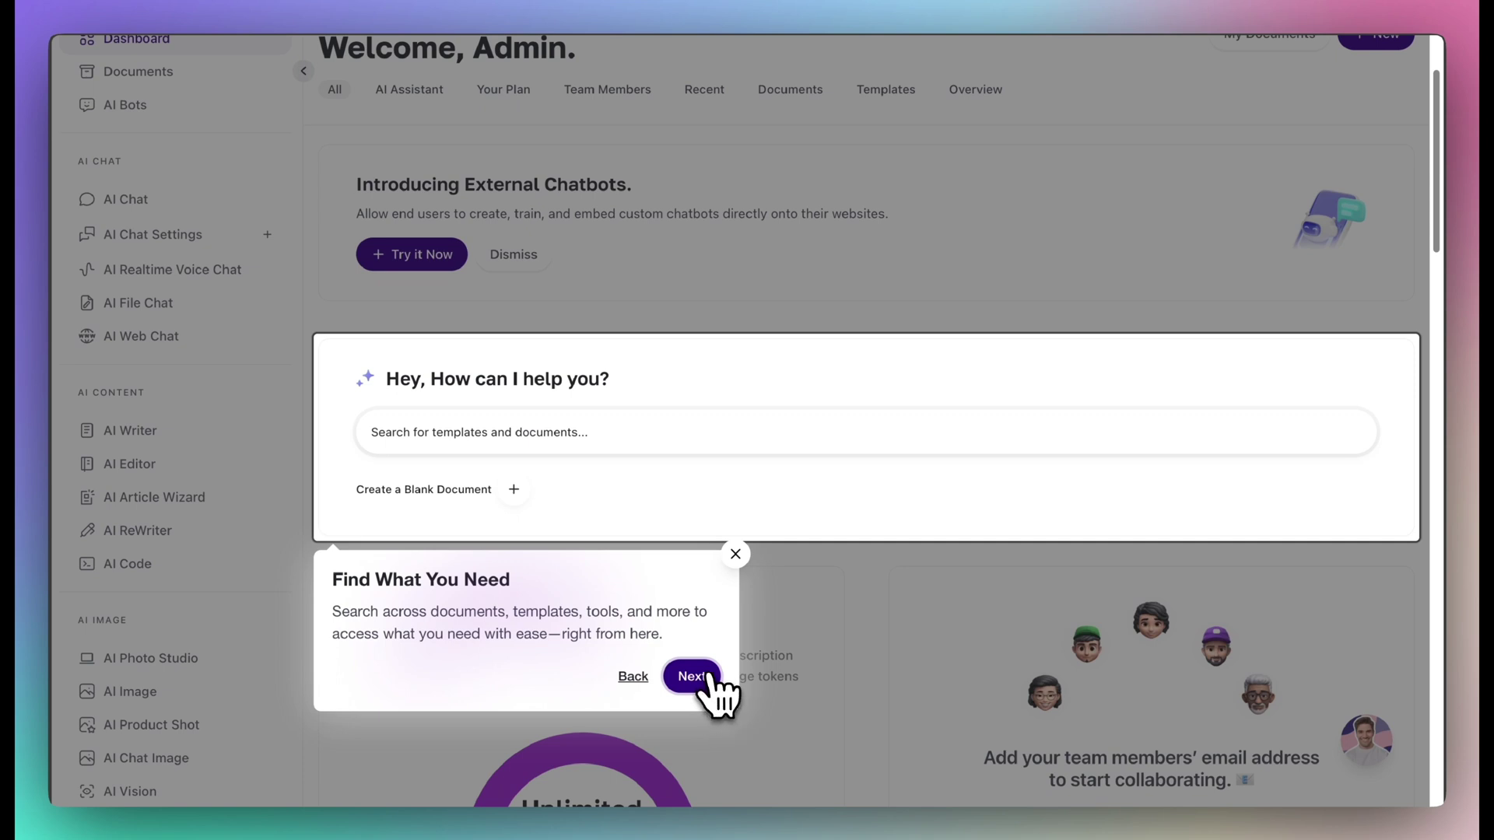
pyautogui.click(696, 677)
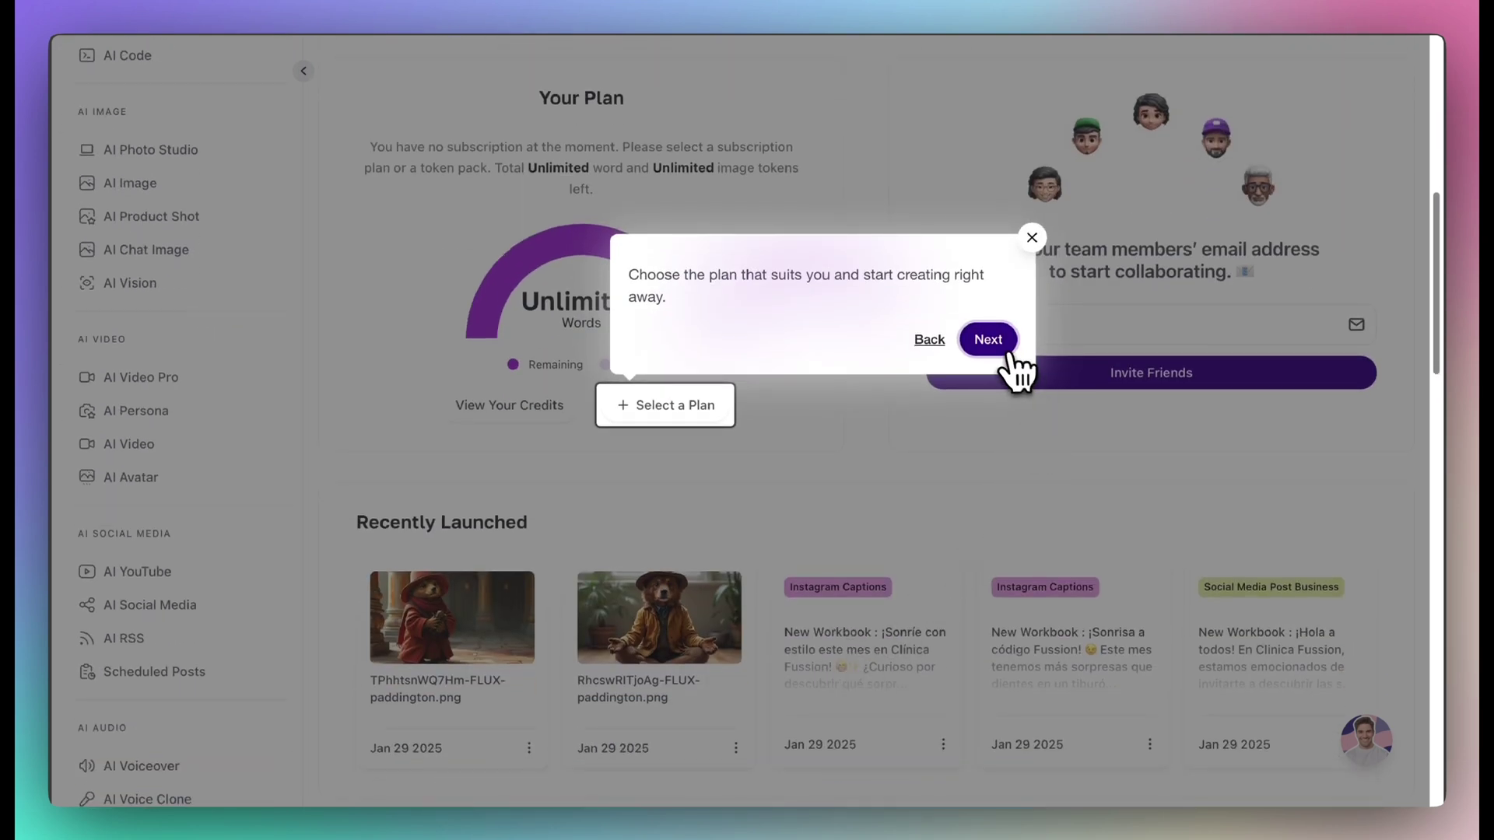
pyautogui.click(987, 340)
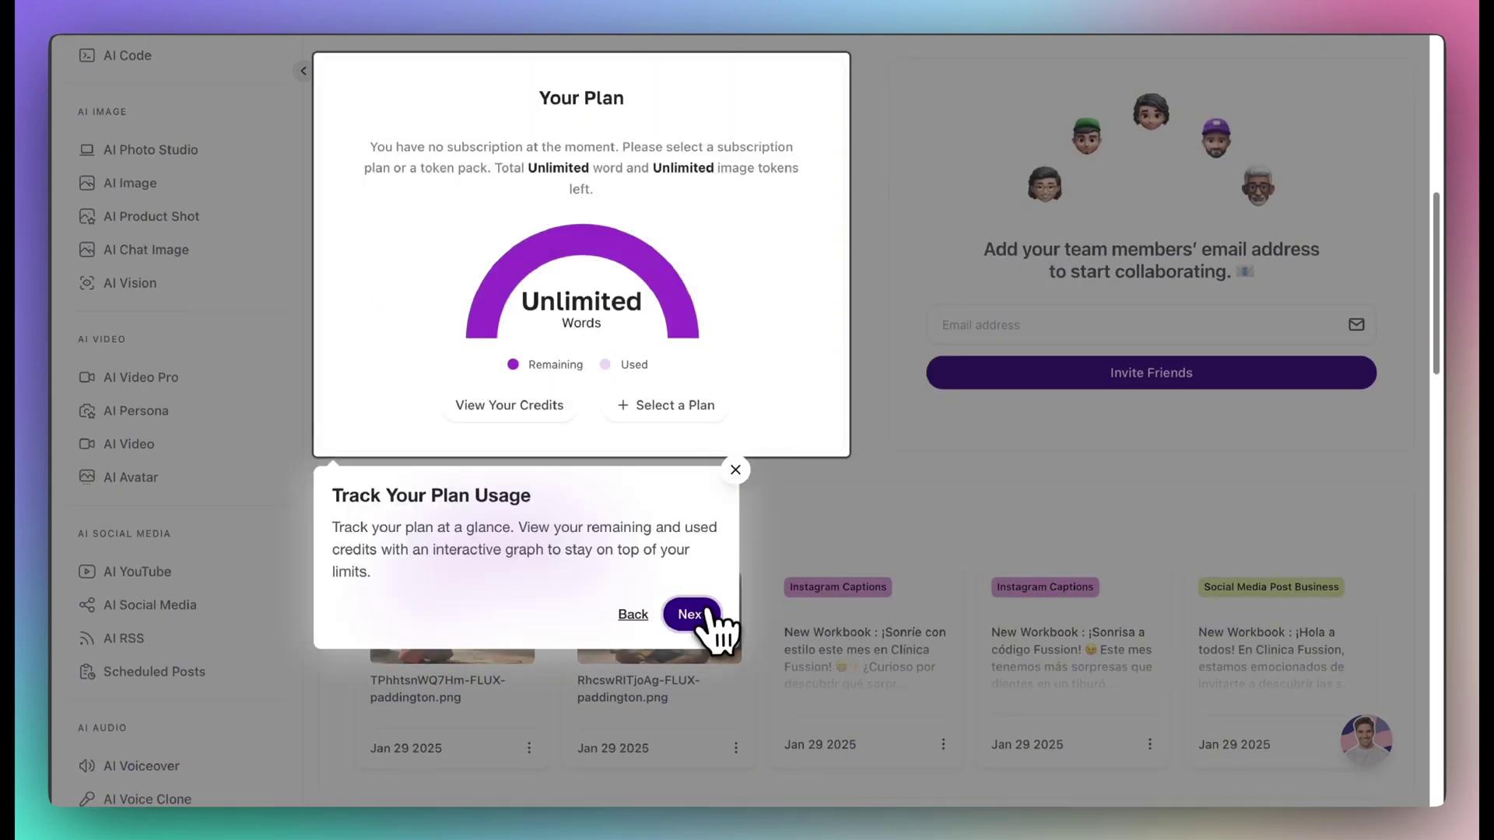